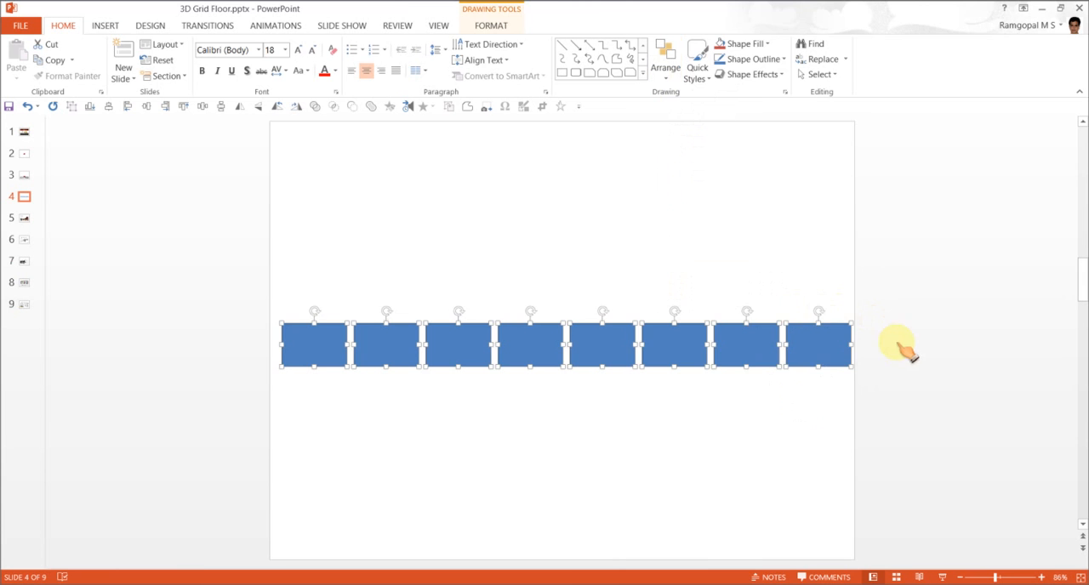
Step: Group the eight rectangles into one row and duplicate it into four rows stacked down the slide
{"action": "left_click", "coordinate": [902, 357]}
{"action": "left_click_drag", "start_coordinate": [902, 413], "coordinate": [221, 270]}
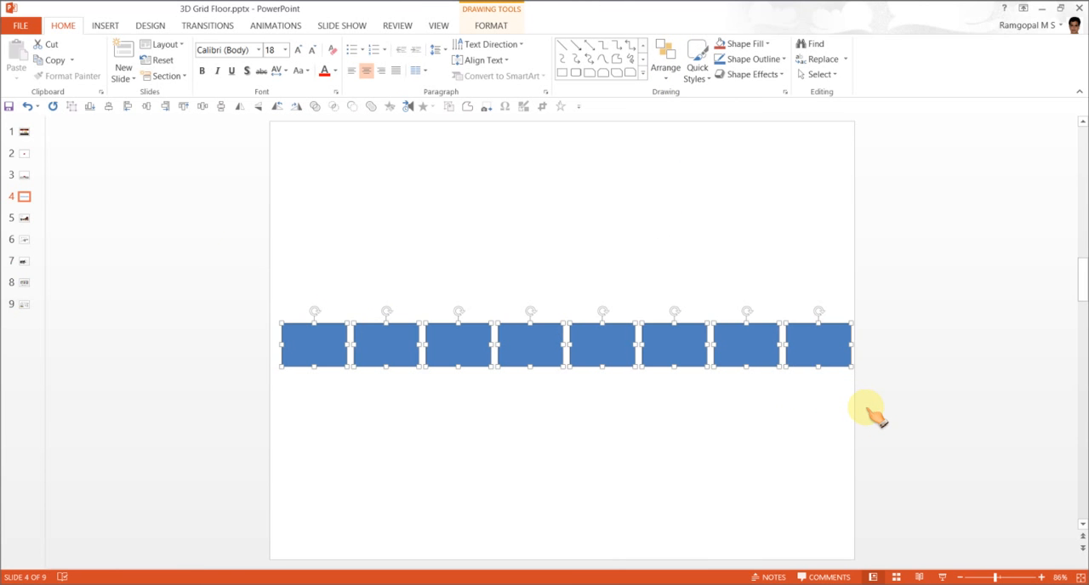
{"action": "key", "text": "ctrl+g"}
{"action": "key", "text": "ctrl+d"}
{"action": "key", "text": "ctrl+d"}
{"action": "key", "text": "ctrl+d"}
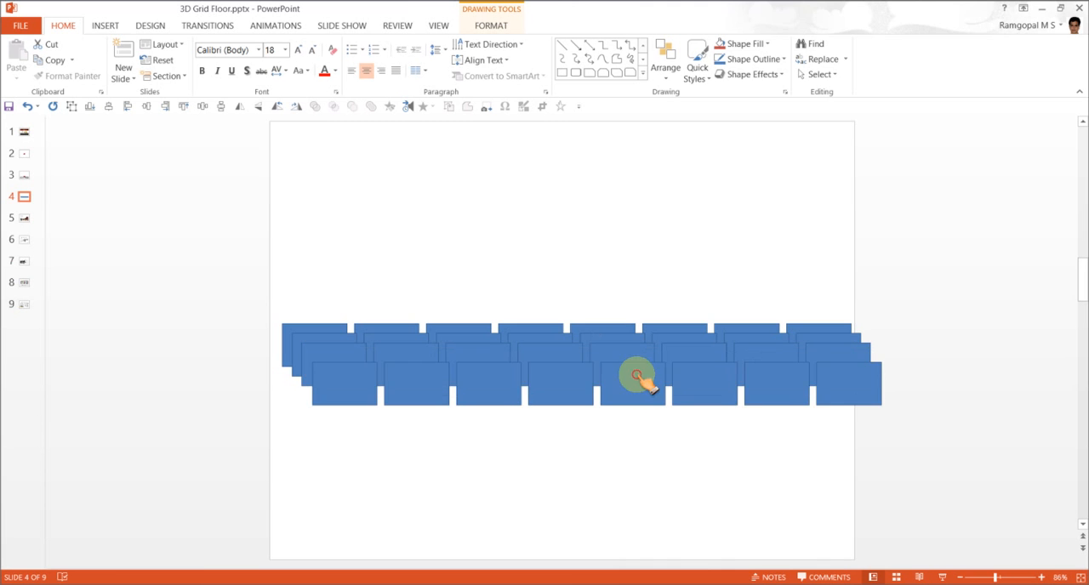
{"action": "left_click_drag", "start_coordinate": [639, 377], "coordinate": [620, 479]}
{"action": "left_click_drag", "start_coordinate": [595, 360], "coordinate": [591, 423]}
{"action": "left_click_drag", "start_coordinate": [608, 369], "coordinate": [619, 397]}
{"action": "left_click_drag", "start_coordinate": [605, 486], "coordinate": [595, 498]}
Step: Align the four rows on a common left edge, distribute them evenly vertically, and nudge the grid into place
{"action": "left_click_drag", "start_coordinate": [925, 544], "coordinate": [188, 173]}
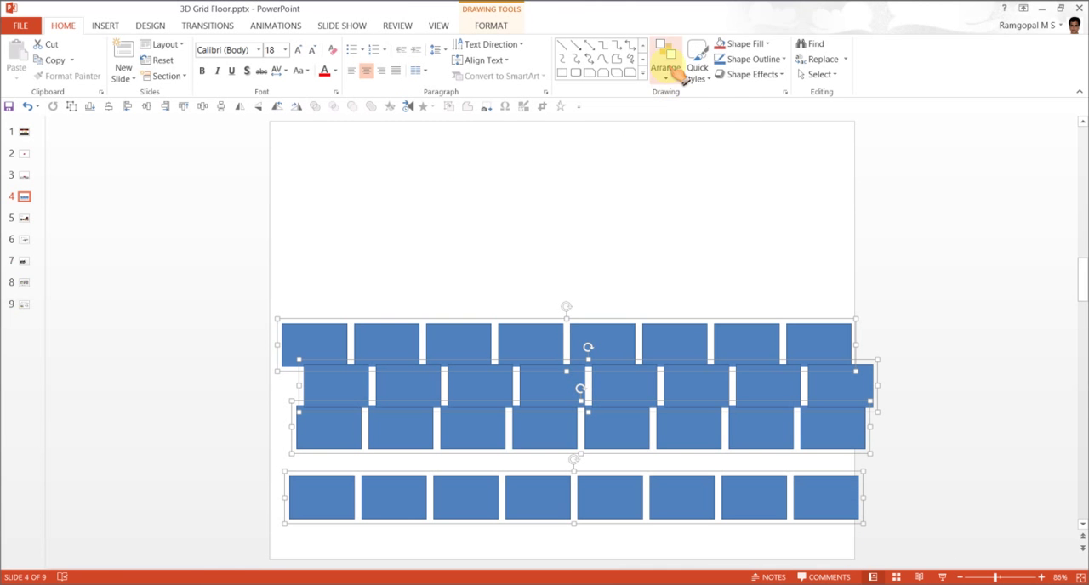
{"action": "left_click", "coordinate": [665, 68]}
{"action": "left_click", "coordinate": [770, 262]}
{"action": "left_click", "coordinate": [665, 68]}
{"action": "left_click", "coordinate": [817, 383]}
{"action": "left_click", "coordinate": [917, 413]}
{"action": "left_click_drag", "start_coordinate": [901, 546], "coordinate": [216, 192]}
{"action": "left_click_drag", "start_coordinate": [486, 350], "coordinate": [480, 343]}
{"action": "left_click", "coordinate": [748, 363]}
Step: Apply a Perspective 3-D rotation preset to the grid through Format Shape > Effects
{"action": "right_click", "coordinate": [749, 344]}
{"action": "left_click", "coordinate": [785, 525]}
{"action": "left_click", "coordinate": [935, 176]}
{"action": "left_click", "coordinate": [940, 290]}
{"action": "left_click", "coordinate": [1051, 320]}
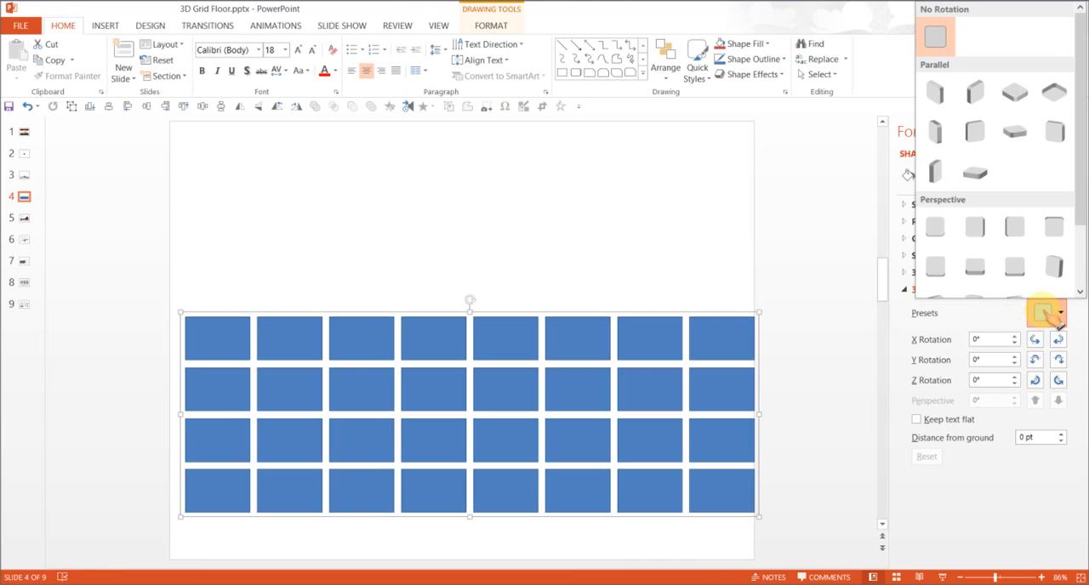
{"action": "left_click", "coordinate": [1021, 271]}
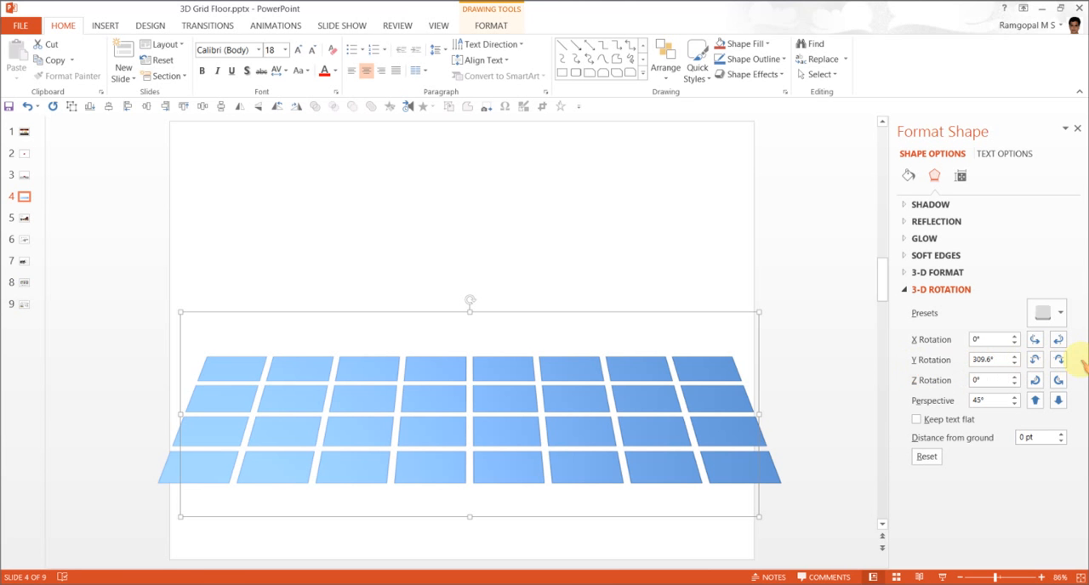
Step: Turn the grid's rotation a few degrees further and deepen its perspective so the floor recedes into the distance
{"action": "left_click", "coordinate": [1059, 361]}
{"action": "left_click", "coordinate": [1059, 361]}
{"action": "left_click", "coordinate": [1059, 361]}
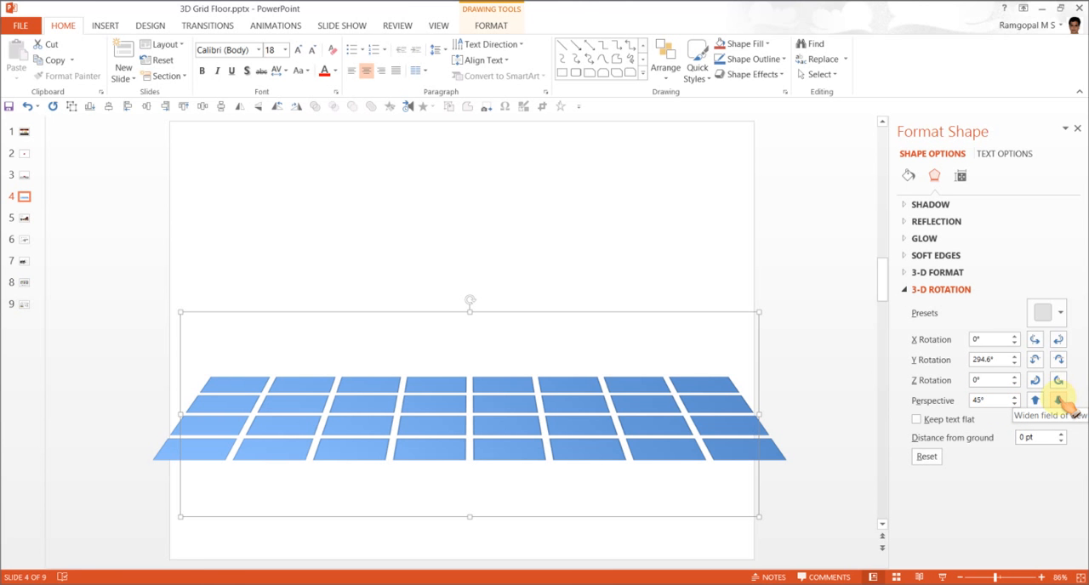
{"action": "left_click", "coordinate": [1059, 401]}
{"action": "left_click", "coordinate": [1060, 401]}
{"action": "left_click", "coordinate": [1060, 401]}
{"action": "left_click", "coordinate": [1059, 401]}
Step: Stretch the grid floor further left past the slide edge and shift it right into position
{"action": "left_click", "coordinate": [687, 396]}
{"action": "left_click_drag", "start_coordinate": [672, 413], "coordinate": [885, 417]}
{"action": "left_click_drag", "start_coordinate": [783, 315], "coordinate": [770, 319]}
{"action": "left_click", "coordinate": [795, 401]}
{"action": "left_click_drag", "start_coordinate": [100, 413], "coordinate": [61, 412]}
{"action": "left_click_drag", "start_coordinate": [529, 328], "coordinate": [555, 321]}
Step: Cut the grid shape and paste it back as a PNG picture via Paste Special
{"action": "right_click", "coordinate": [451, 432]}
{"action": "left_click", "coordinate": [506, 238]}
{"action": "left_click", "coordinate": [20, 77]}
{"action": "left_click", "coordinate": [38, 131]}
{"action": "left_click", "coordinate": [443, 260]}
{"action": "left_click", "coordinate": [654, 385]}
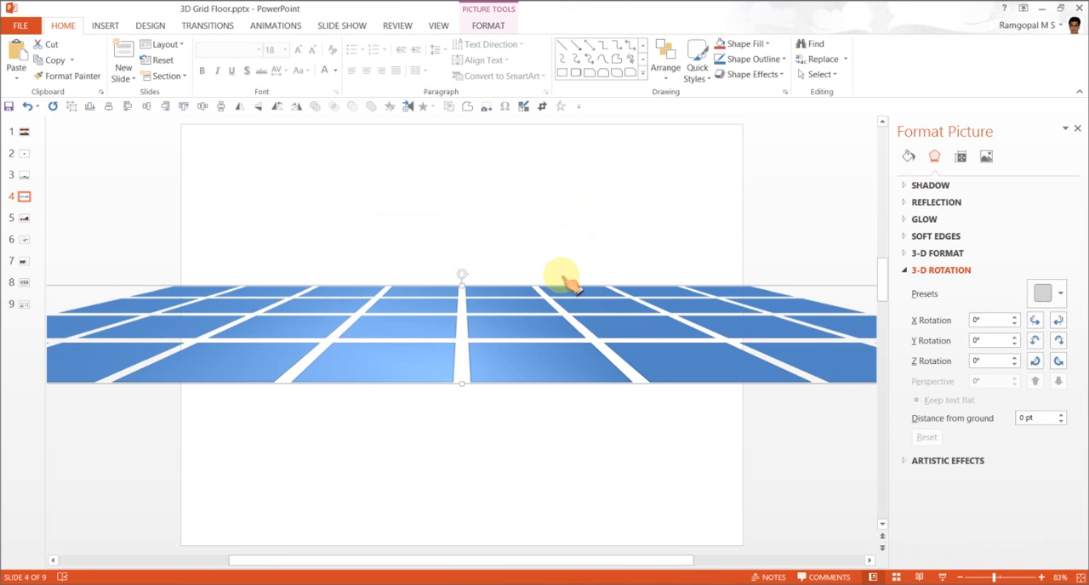
Step: Remove that pasted picture, re-paste the grid as a picture from the slide menu, and move it lower
{"action": "right_click", "coordinate": [553, 329]}
{"action": "left_click", "coordinate": [596, 342]}
{"action": "right_click", "coordinate": [579, 238]}
{"action": "left_click", "coordinate": [633, 270]}
{"action": "left_click_drag", "start_coordinate": [570, 309], "coordinate": [572, 383]}
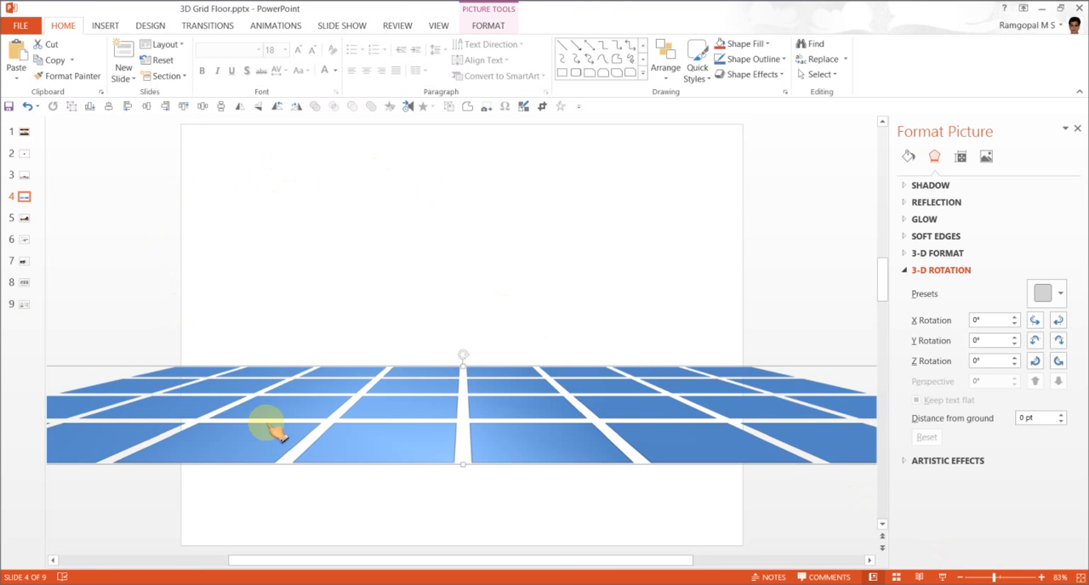
Step: Crop away the grid picture's left and right overhangs so it matches the slide's width
{"action": "left_click", "coordinate": [970, 577]}
{"action": "left_click", "coordinate": [545, 432]}
{"action": "left_click", "coordinate": [545, 376]}
{"action": "left_click", "coordinate": [489, 26]}
{"action": "left_click", "coordinate": [945, 60]}
{"action": "left_click_drag", "start_coordinate": [804, 375], "coordinate": [606, 396]}
{"action": "left_click_drag", "start_coordinate": [122, 374], "coordinate": [338, 392]}
{"action": "left_click", "coordinate": [519, 466]}
Step: Move the cropped grid floor down to the slide's bottom edge and zoom back to fit the slide
{"action": "left_click", "coordinate": [560, 390]}
{"action": "left_click_drag", "start_coordinate": [527, 378], "coordinate": [528, 419]}
{"action": "left_click", "coordinate": [732, 476]}
{"action": "left_click", "coordinate": [1081, 577]}
Step: Give the grid floor picture the Film Grain artistic effect, after trying and undoing a sepia recolour
{"action": "left_click", "coordinate": [505, 512]}
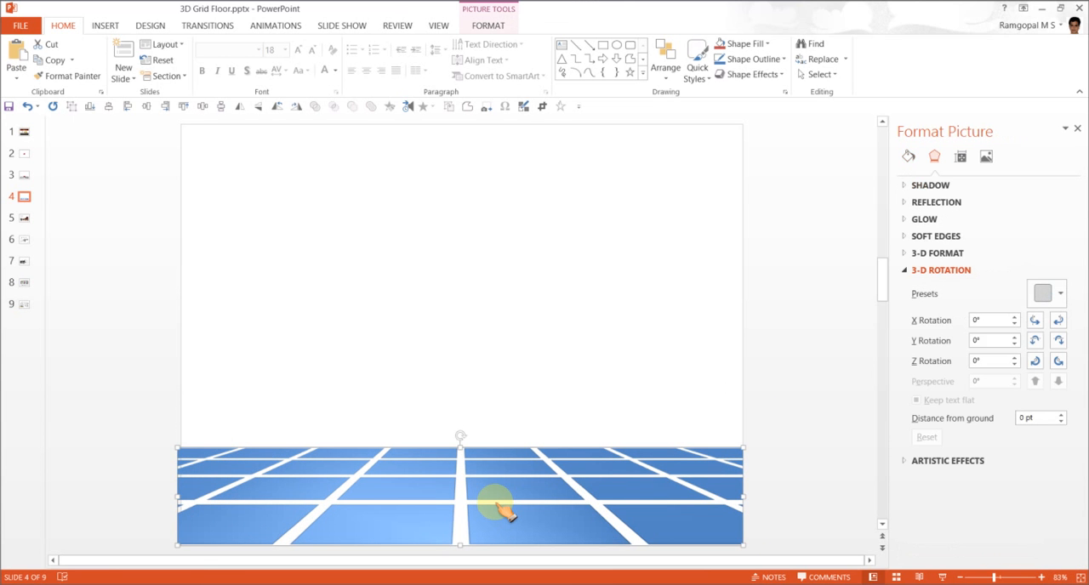
{"action": "left_click", "coordinate": [491, 25]}
{"action": "left_click", "coordinate": [114, 71]}
{"action": "left_click", "coordinate": [264, 223]}
{"action": "key", "text": "ctrl+z"}
{"action": "left_click", "coordinate": [146, 66]}
{"action": "left_click", "coordinate": [289, 176]}
{"action": "left_click", "coordinate": [634, 394]}
{"action": "scroll", "coordinate": [792, 394], "scroll_direction": "up", "scroll_amount": 1}
Step: Copy the red sphere from slide 3, paste it onto slide 4, and move it down onto the grid floor
{"action": "left_click_drag", "start_coordinate": [389, 332], "coordinate": [568, 533]}
{"action": "left_click", "coordinate": [490, 432]}
{"action": "scroll", "coordinate": [489, 430], "scroll_direction": "down", "scroll_amount": 1}
{"action": "right_click", "coordinate": [658, 341]}
{"action": "left_click", "coordinate": [685, 364]}
{"action": "left_click_drag", "start_coordinate": [467, 437], "coordinate": [466, 452]}
Step: Deselect the sphere, leaving it resting on the grid floor at the slide's bottom centre
{"action": "left_click", "coordinate": [793, 400]}
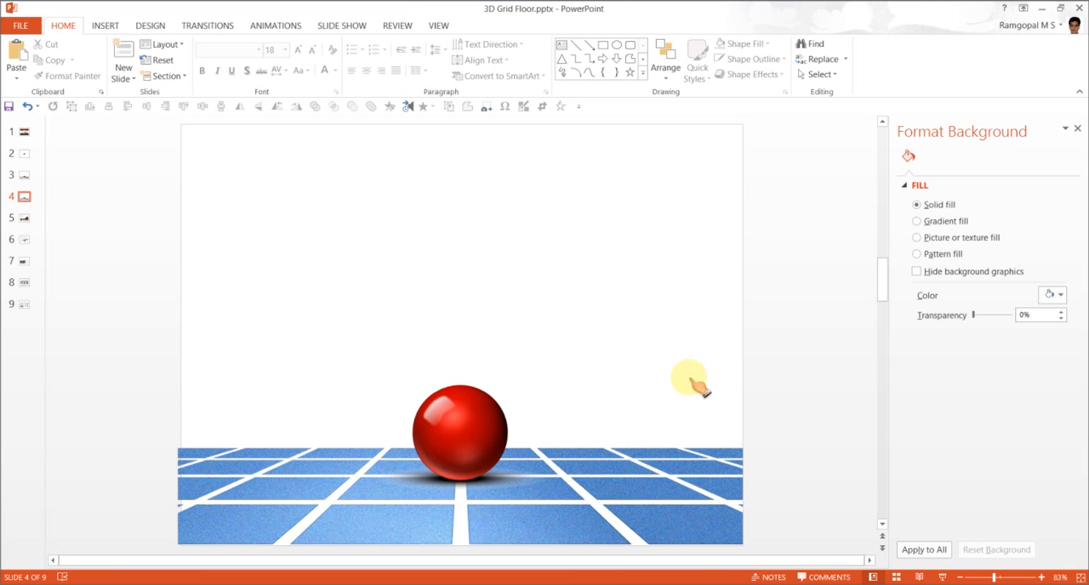